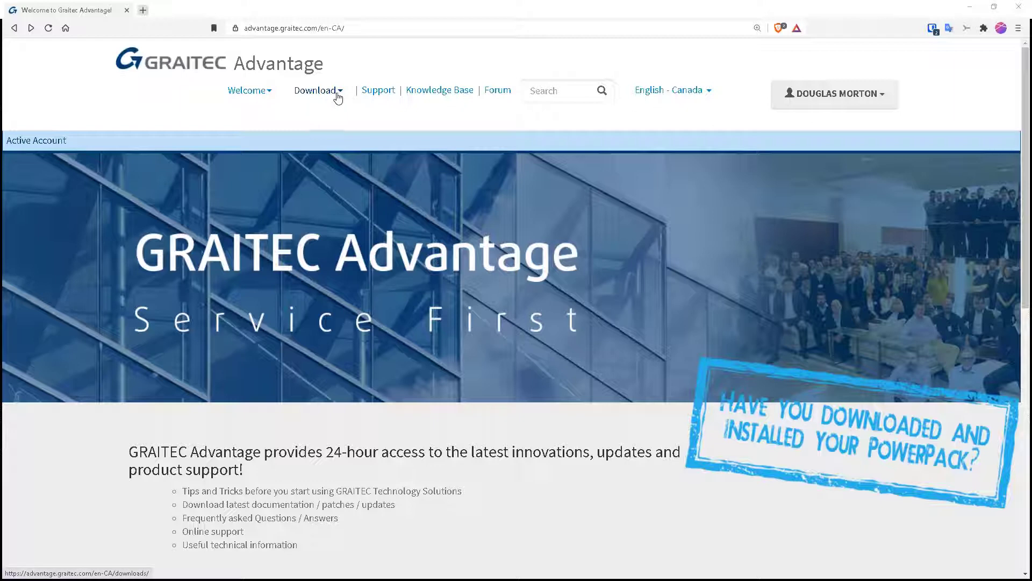
Step: Open the release downloads page and filter it to PowerPack for Autodesk Advance Steel
left_click(339, 95)
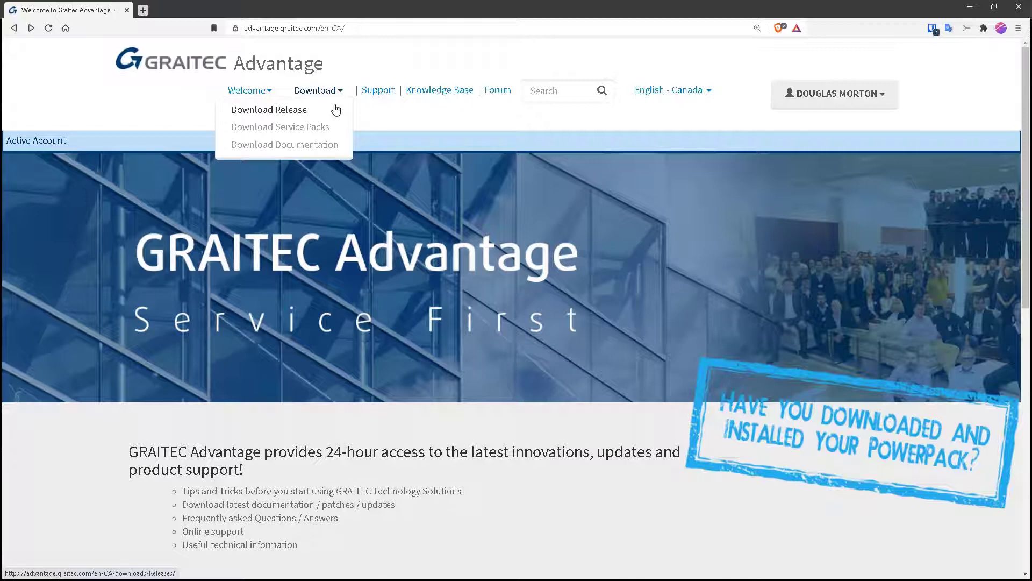
left_click(297, 110)
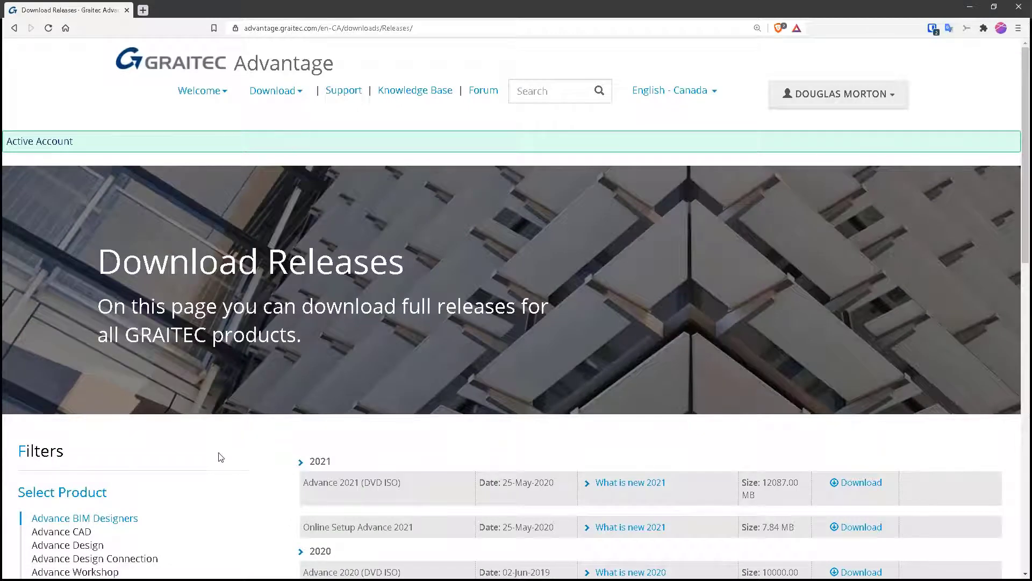
scroll(220, 450, "down", 2)
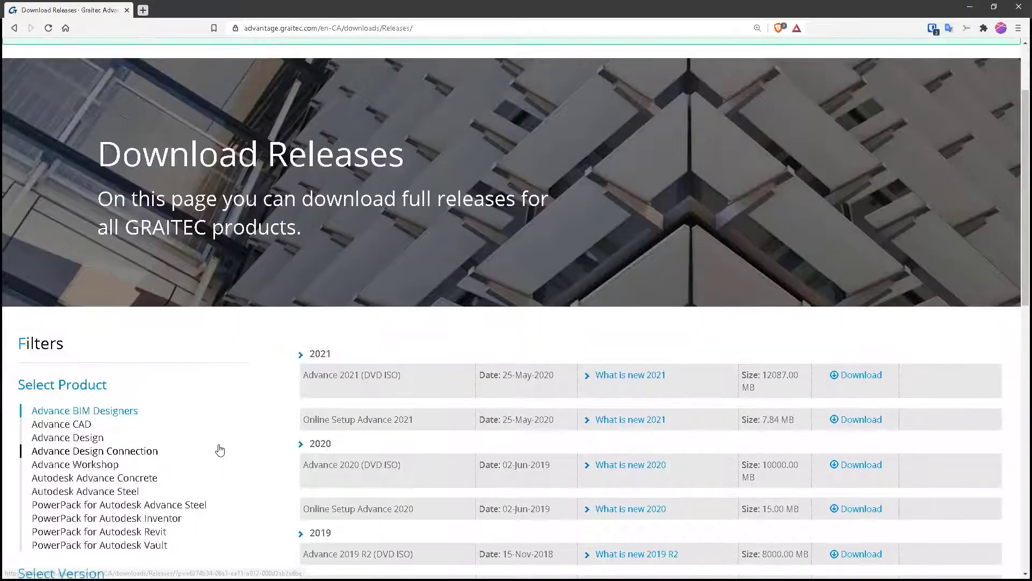
left_click(195, 510)
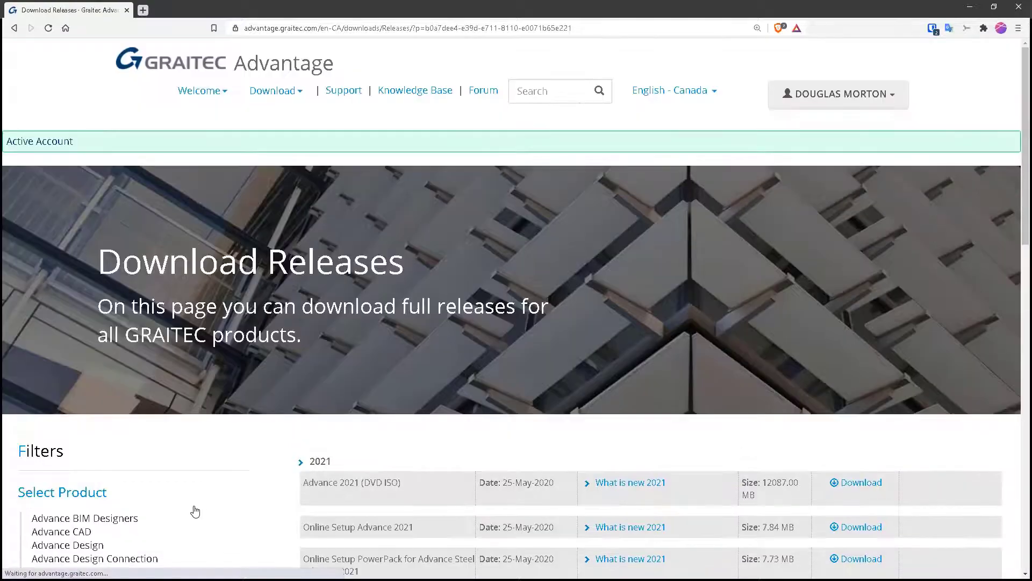
scroll(224, 480, "down", 3)
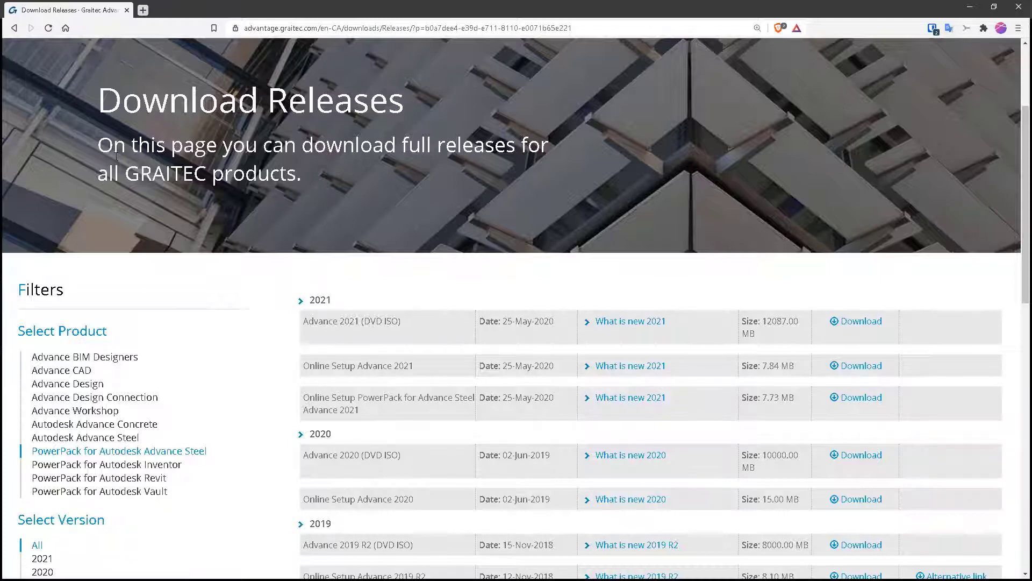
Step: View the service packs and updates available for PowerPack for Autodesk Advance Steel
scroll(65, 140, "up", 3)
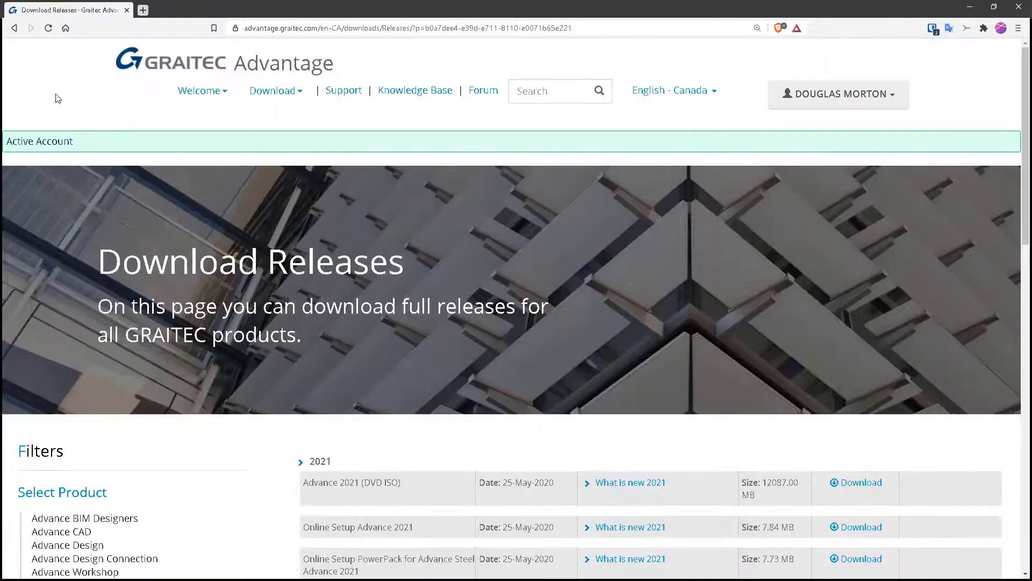
left_click(289, 91)
left_click(286, 127)
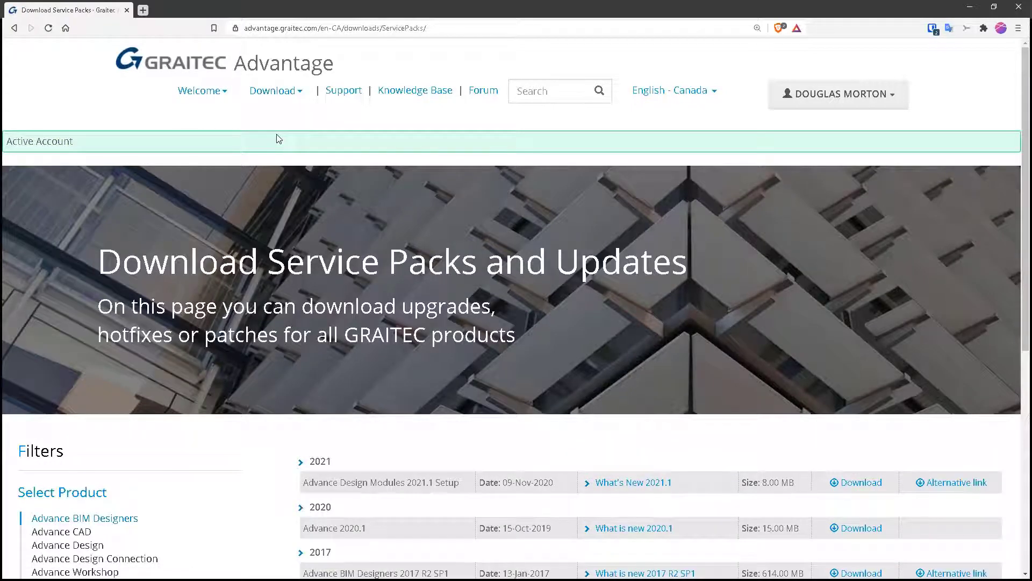
scroll(218, 483, "down", 2)
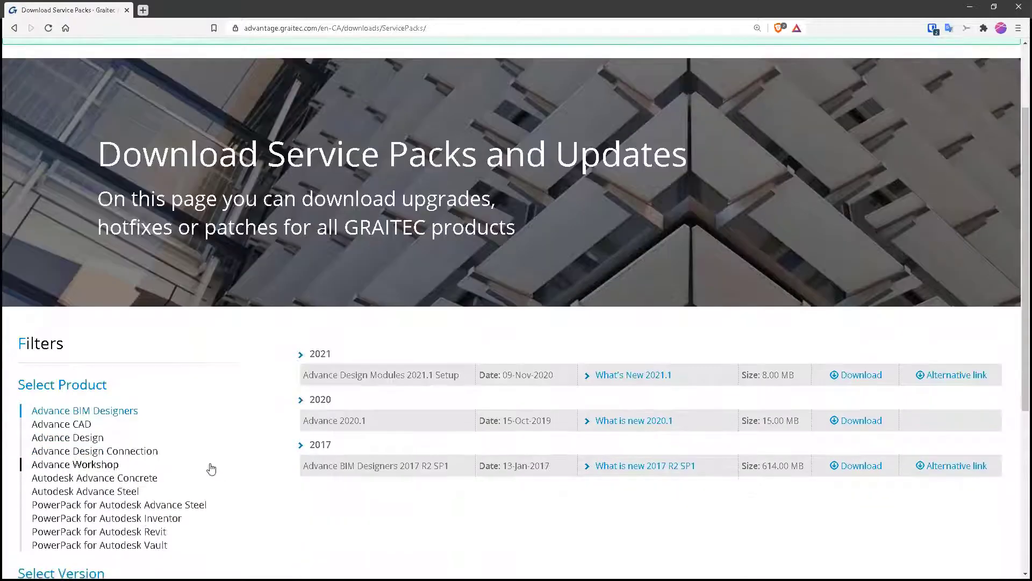
left_click(183, 506)
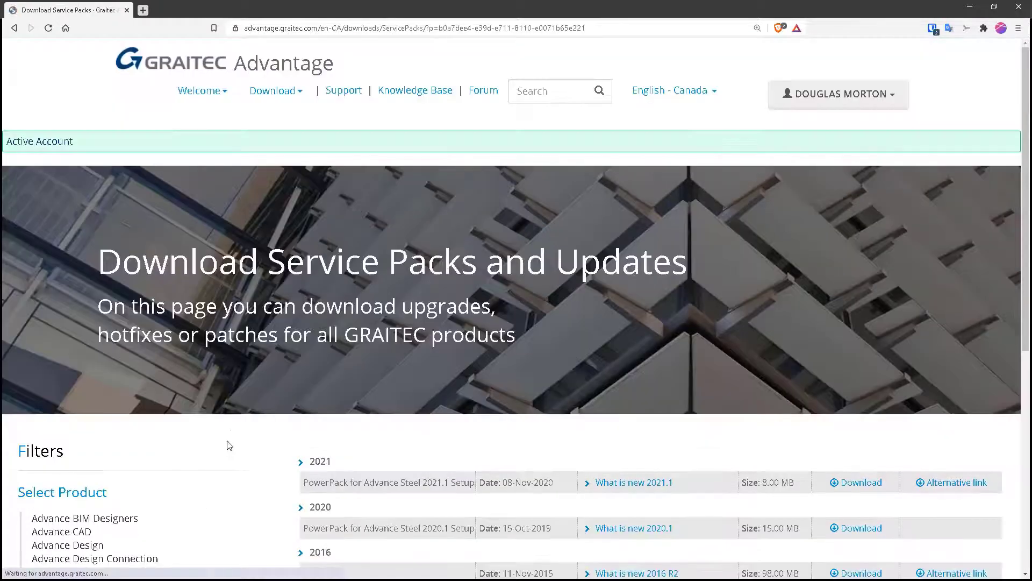
scroll(228, 438, "down", 2)
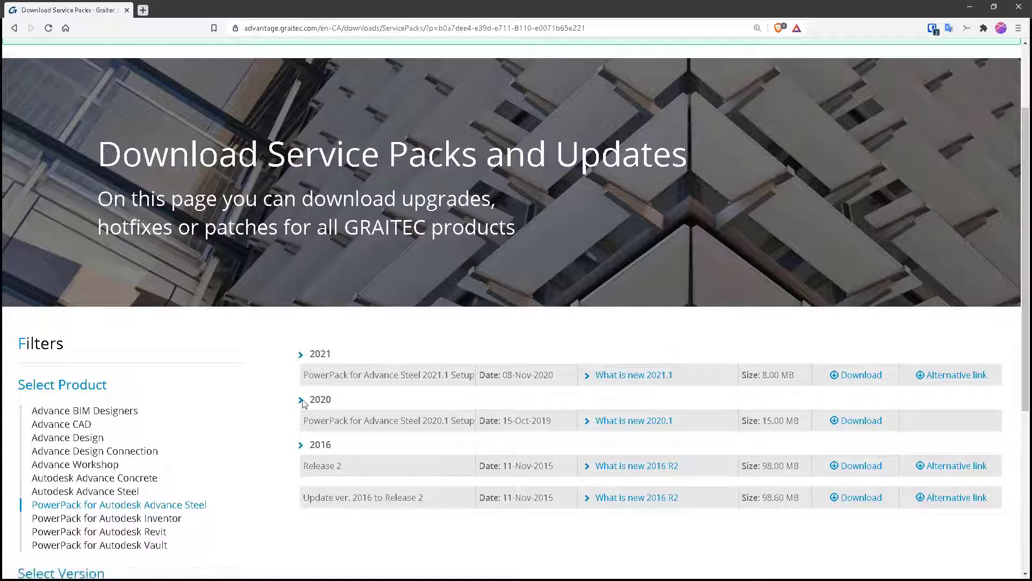
Step: View the downloadable documentation for PowerPack for Autodesk Advance Steel
scroll(265, 405, "up", 2)
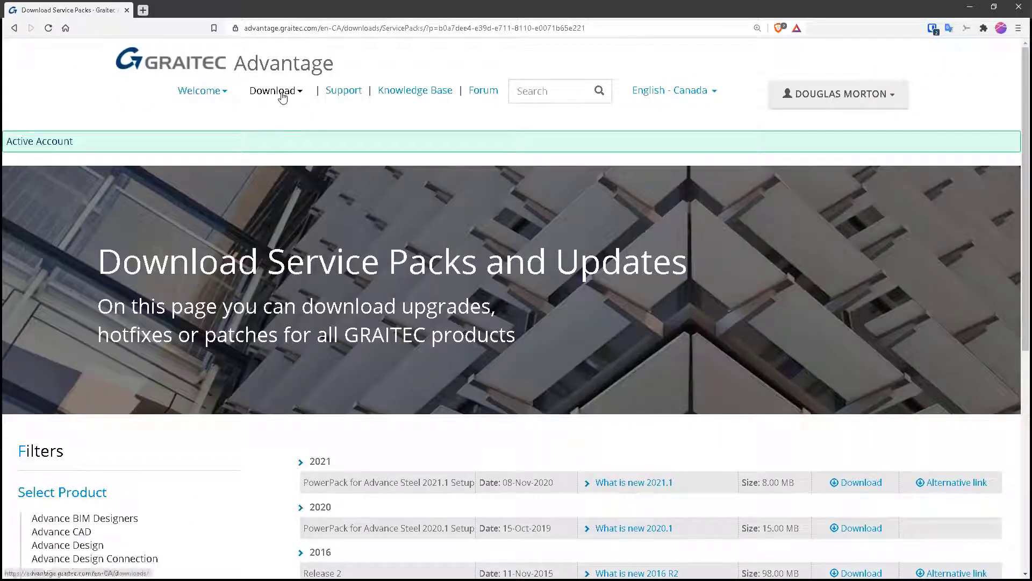
mouse_move(280, 96)
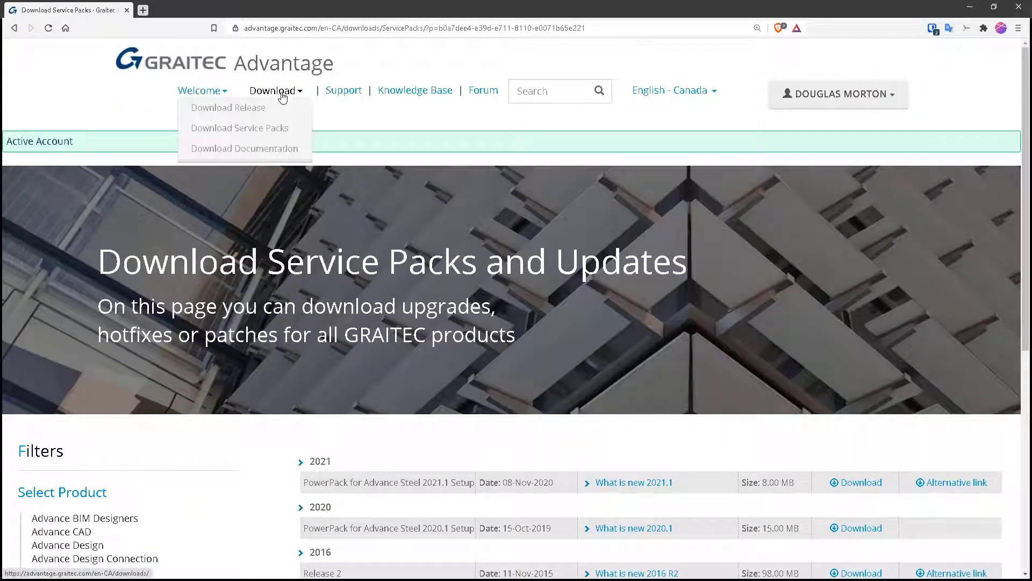
left_click(255, 151)
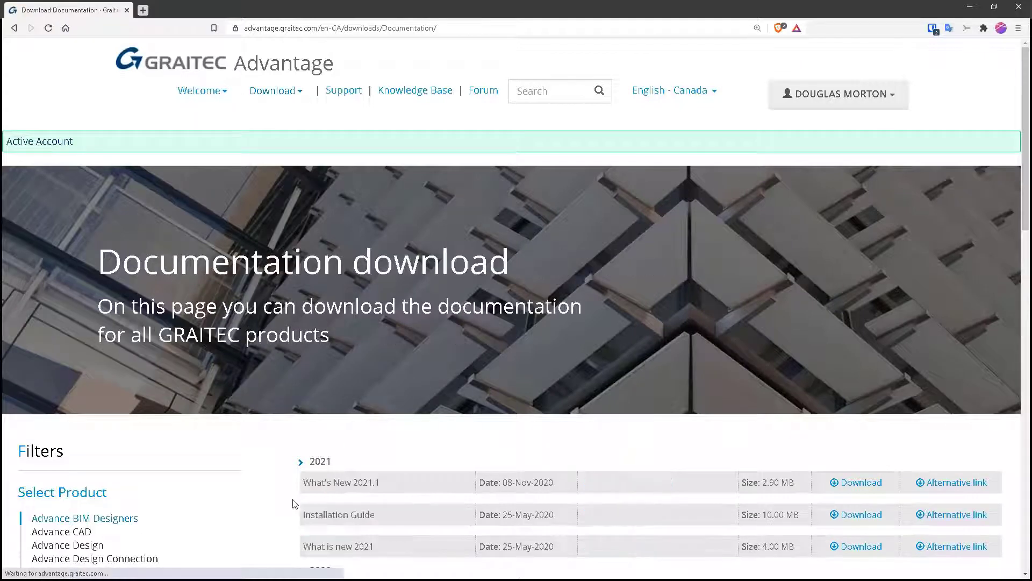
scroll(247, 516, "down", 2)
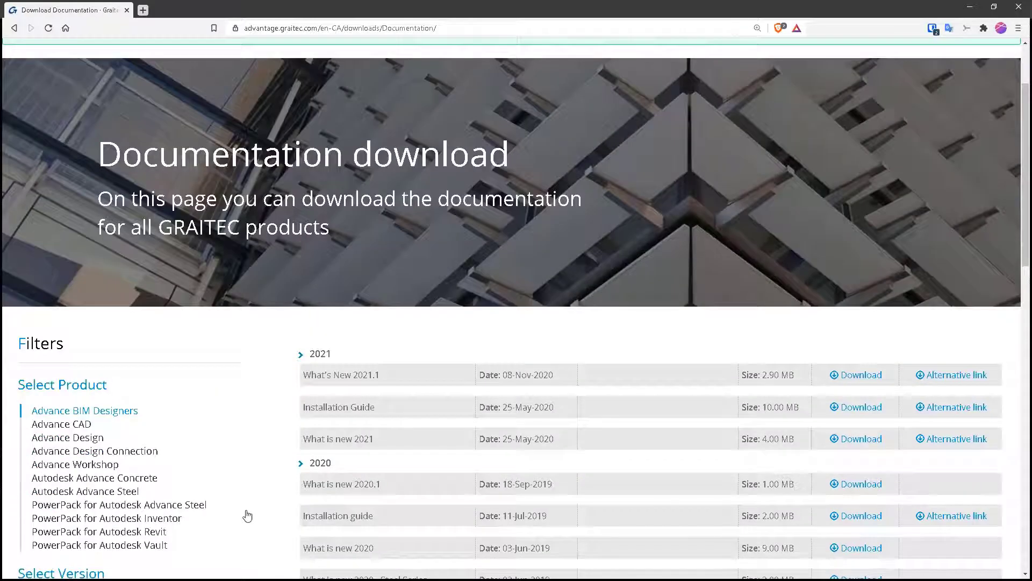
left_click(196, 506)
scroll(242, 488, "down", 2)
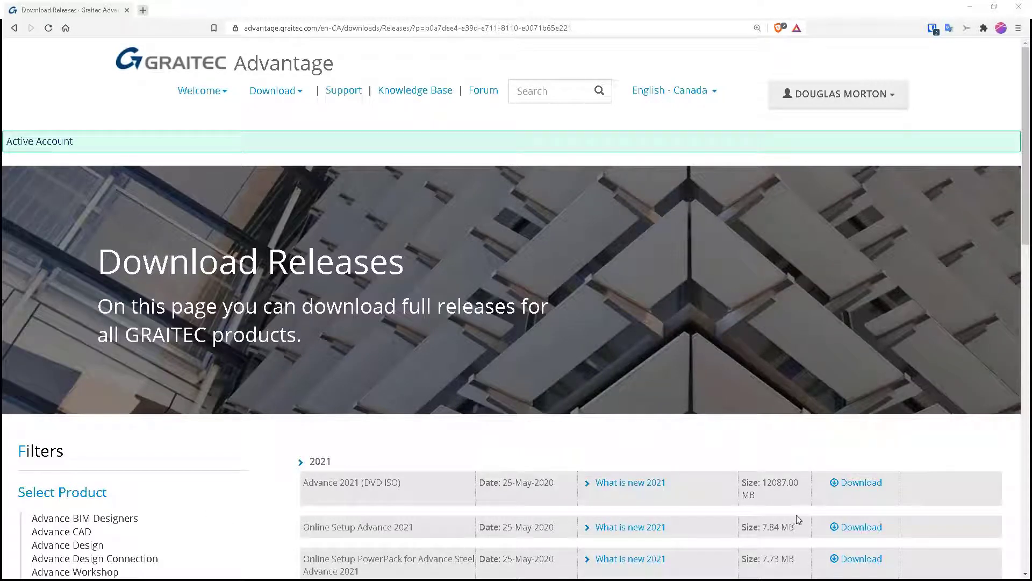
Step: Download Online Setup Advance 2021 as SetupAdvance2021.exe to the Downloads folder and launch it
left_click(854, 528)
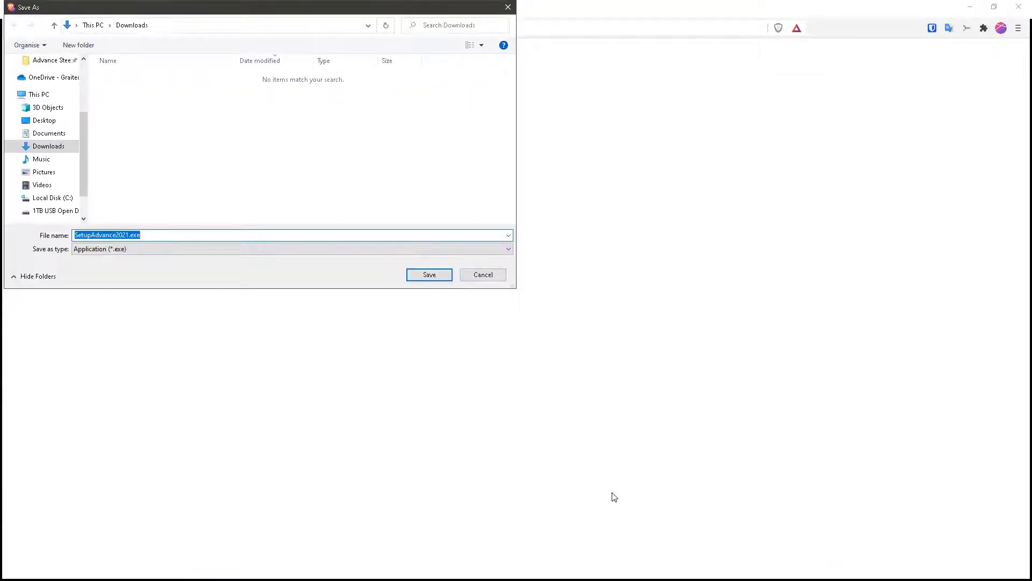
left_click(417, 276)
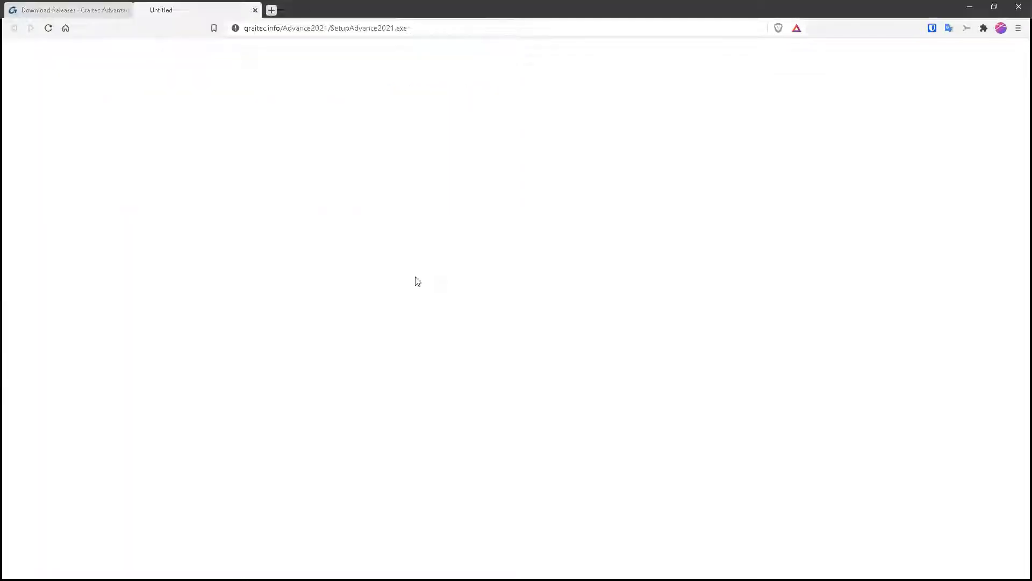
left_click(58, 567)
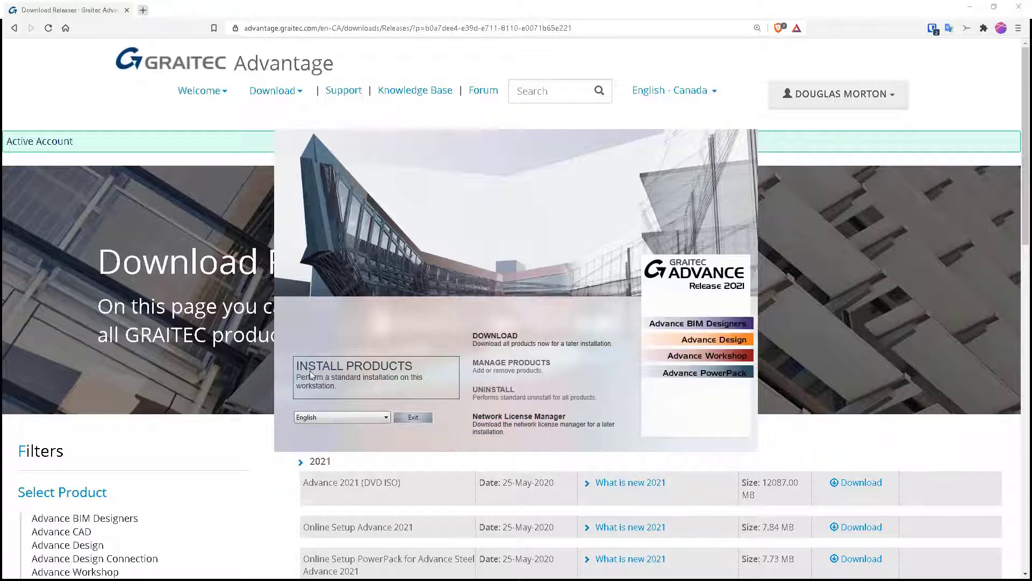
Step: Start the product installation in English as a custom setup with only GRAITEC Advance PowerPack for Autodesk Advance Steel 2021 selected
left_click(360, 418)
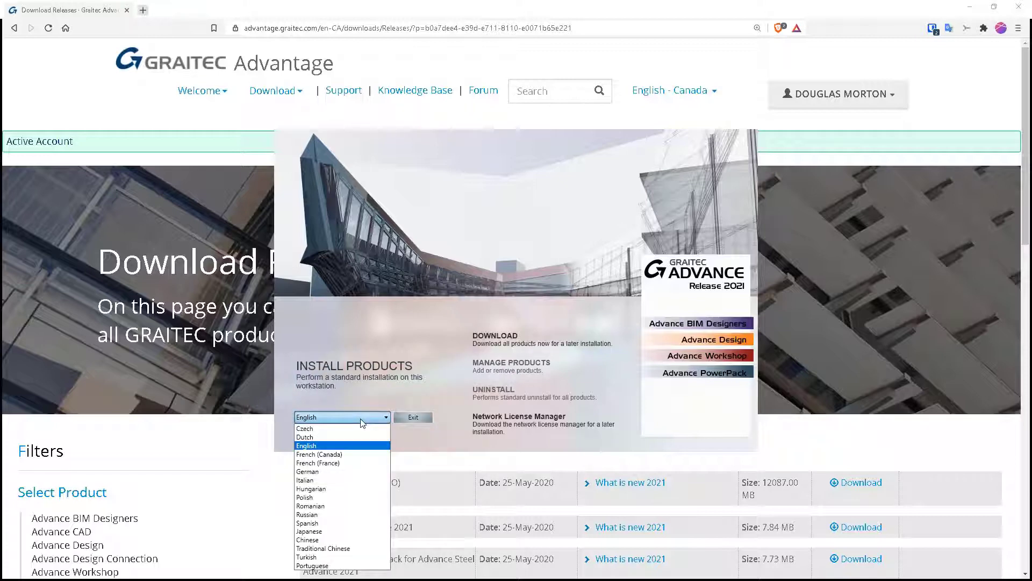
left_click(362, 423)
left_click(360, 384)
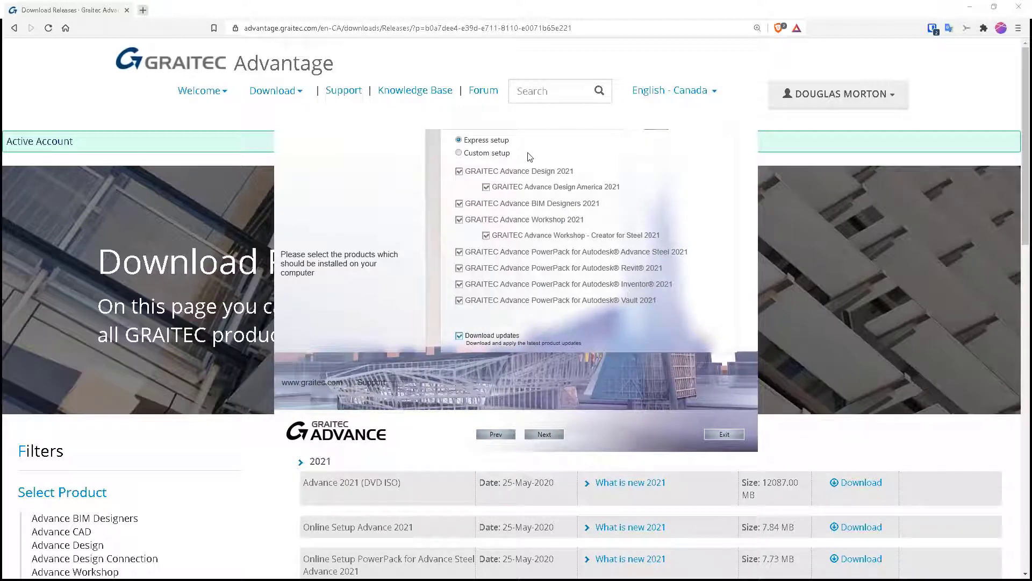
left_click(480, 154)
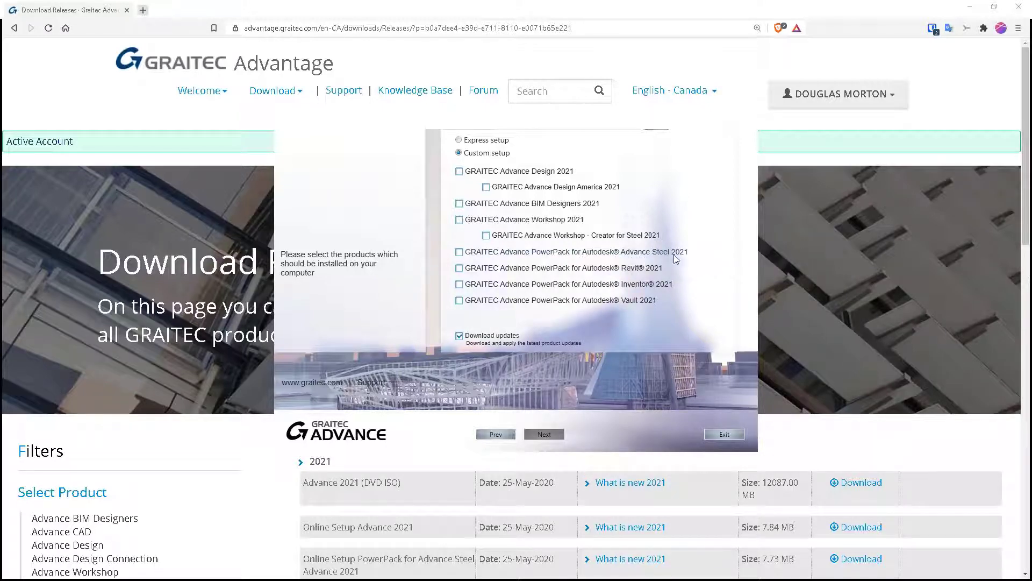
left_click(460, 252)
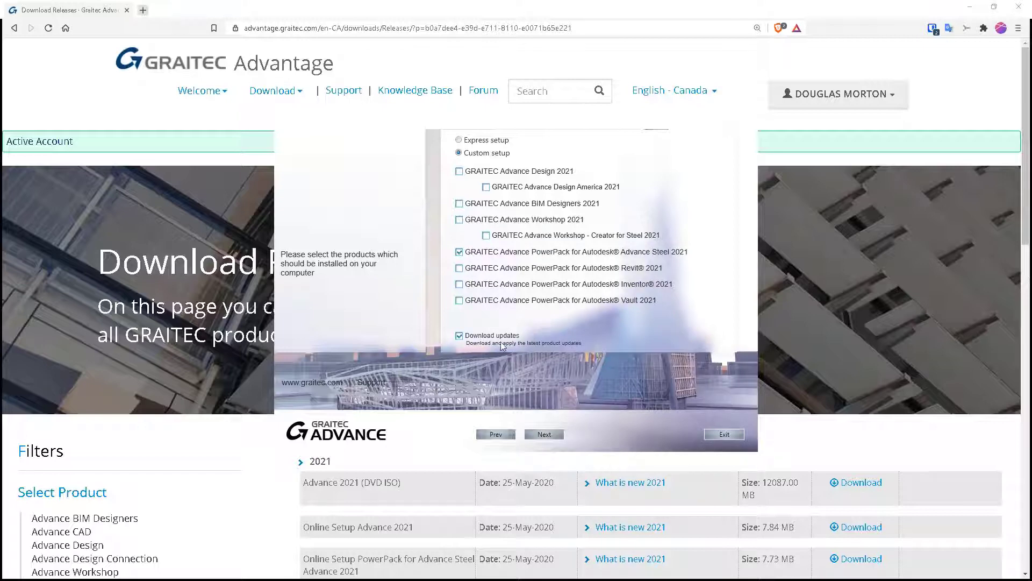
left_click(557, 434)
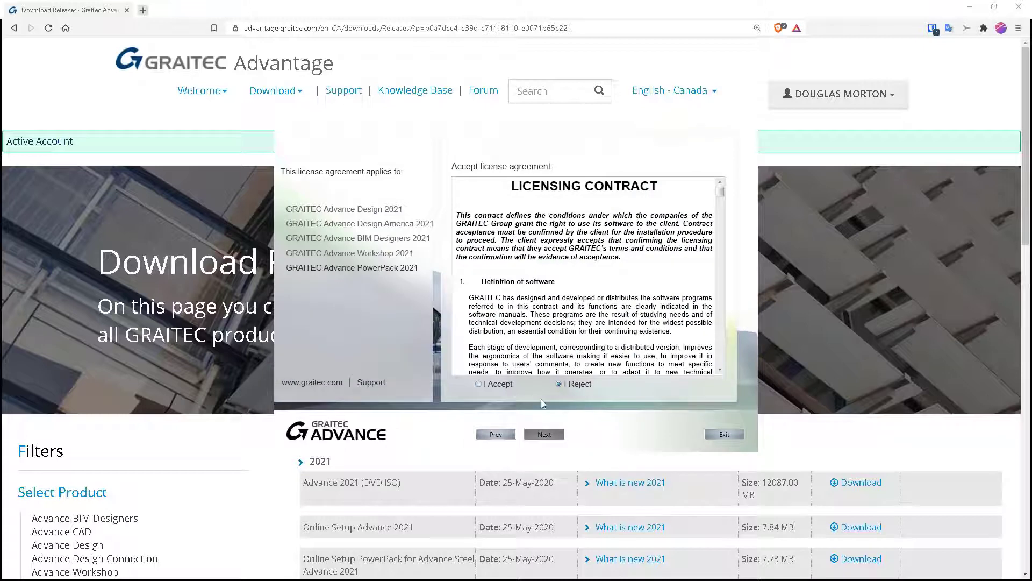
Step: Accept the licensing contract and install the PowerPack with the default language and folders, closing the installer when it finishes
left_click(498, 385)
left_click(545, 434)
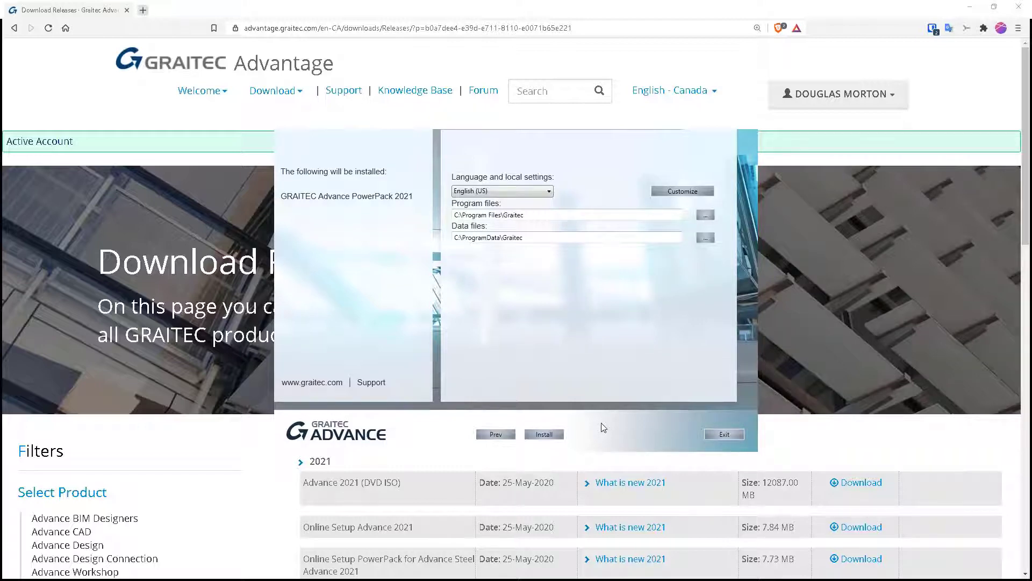
left_click(554, 434)
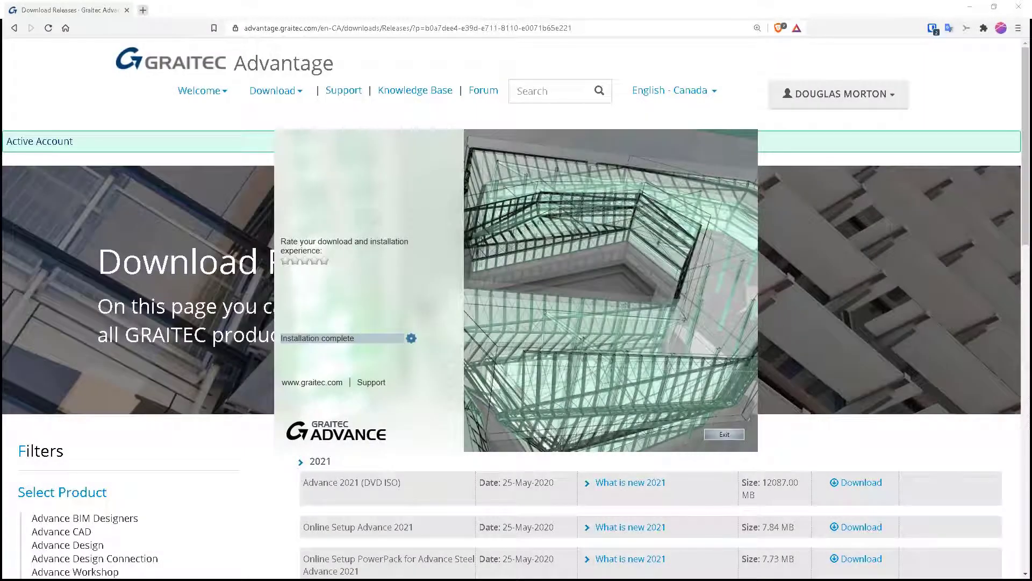
left_click(724, 435)
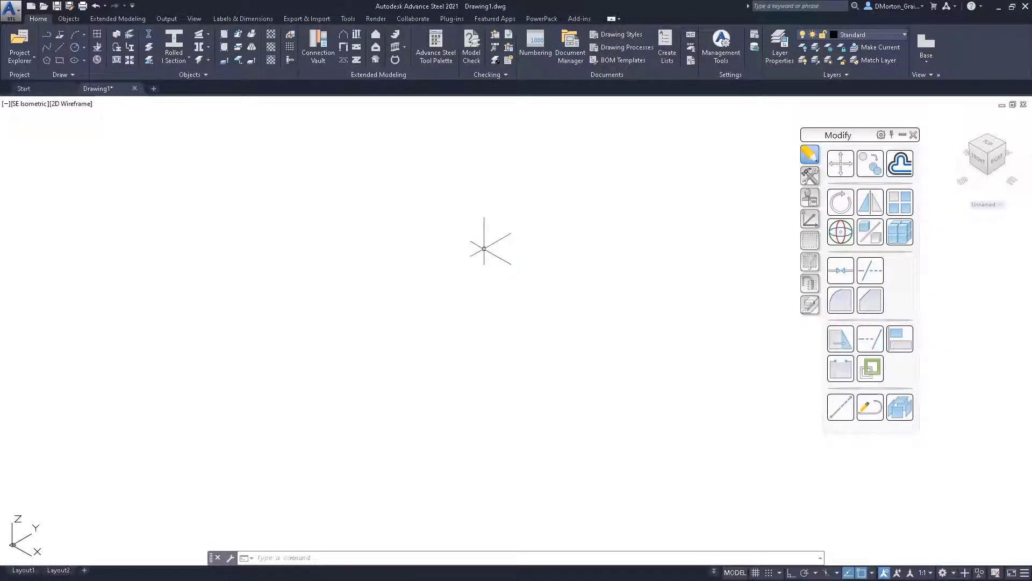
Step: In Advance Steel, open the PowerPack License Utility and submit an online license activation using the serial number and activation code option
left_click(542, 19)
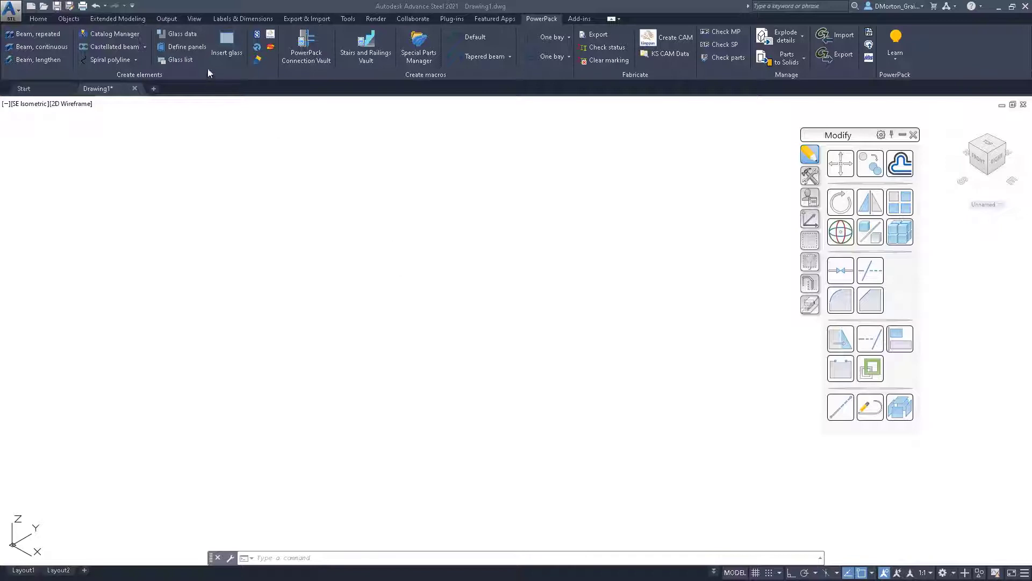
left_click(901, 57)
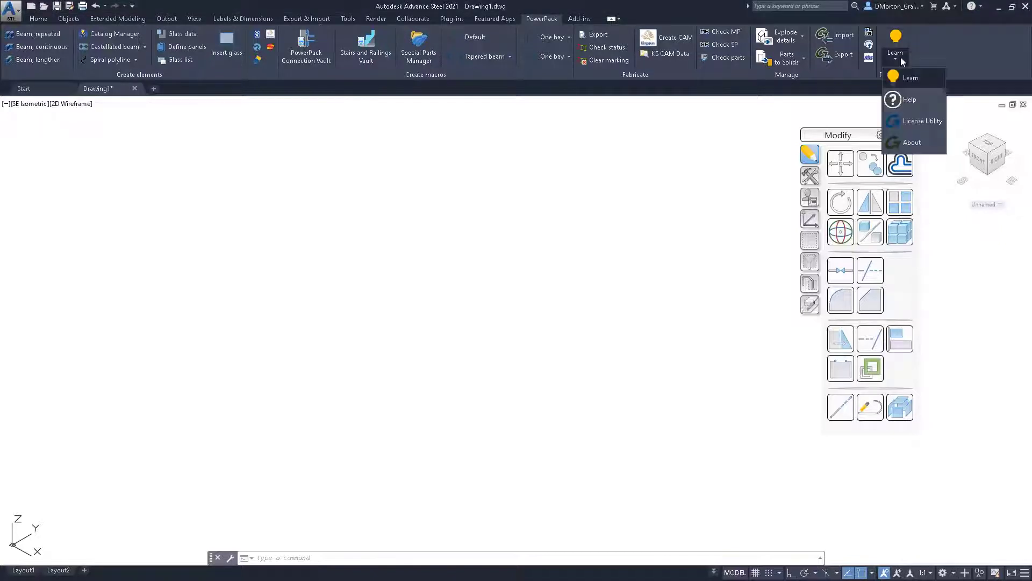
left_click(924, 125)
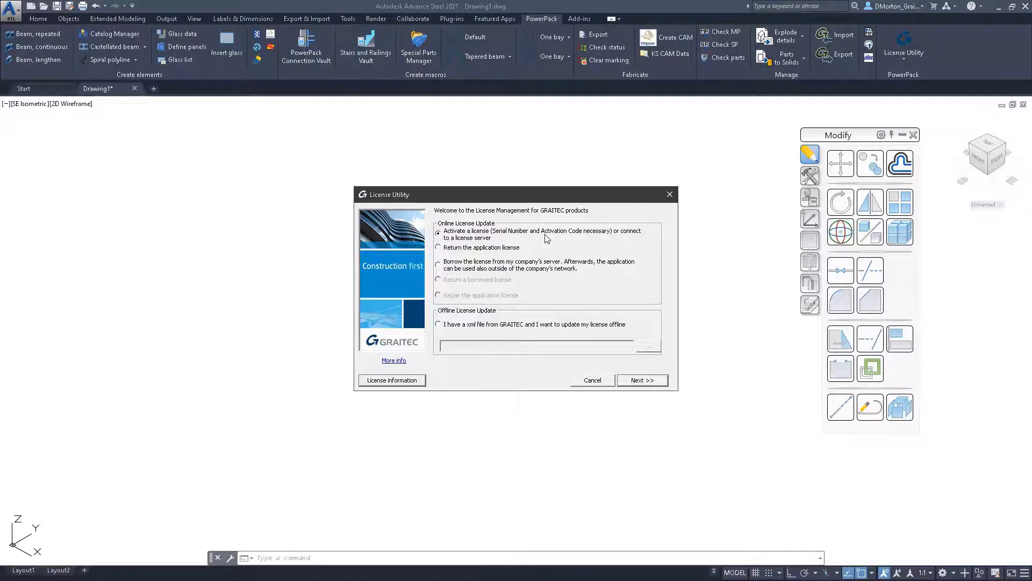
left_click(657, 383)
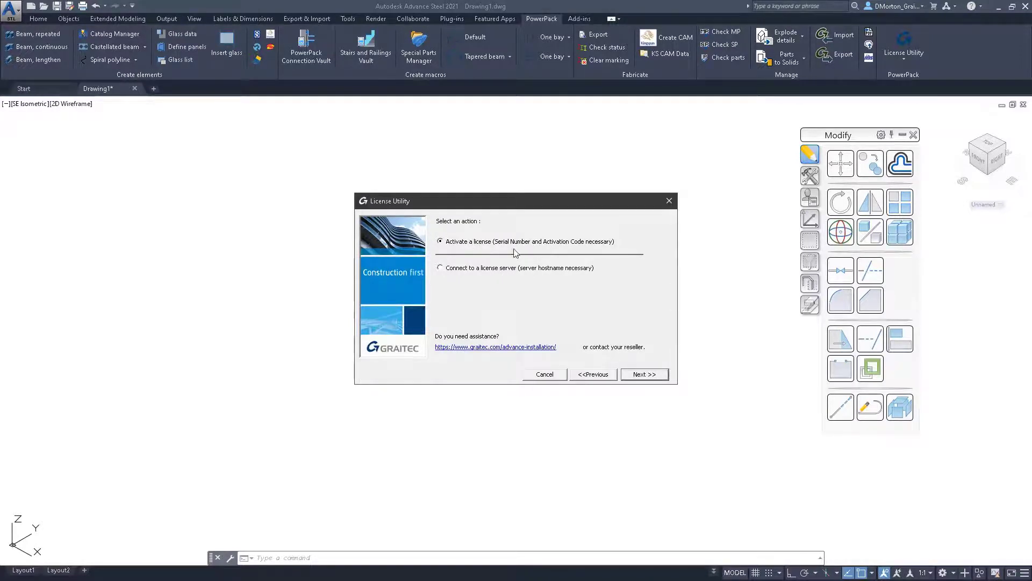
left_click(641, 374)
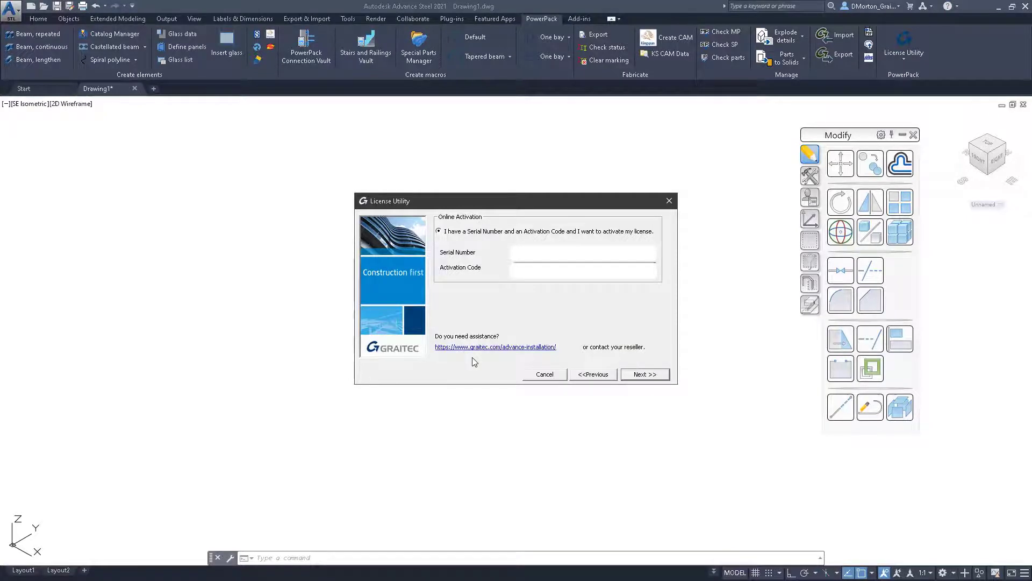
left_click(645, 375)
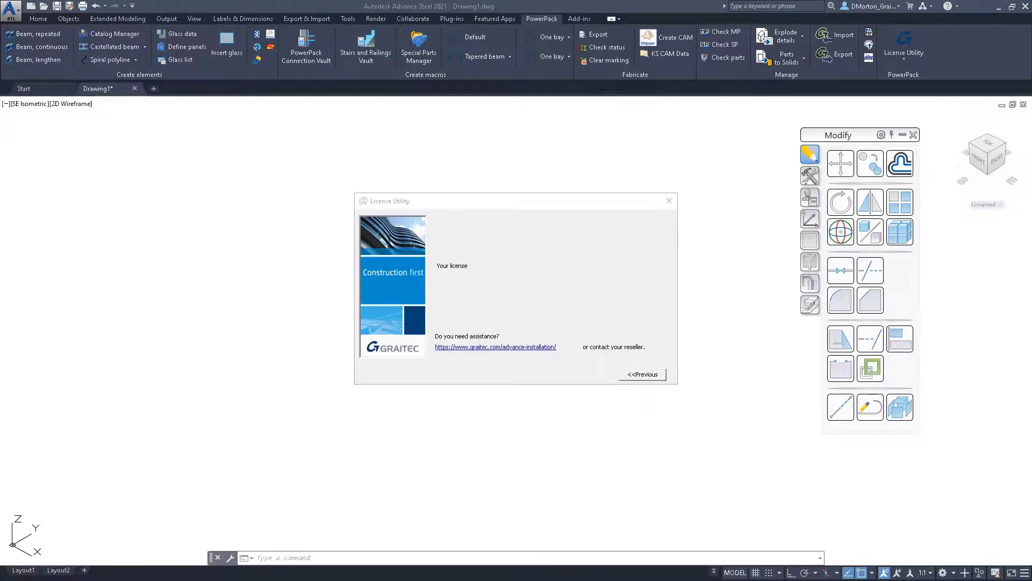